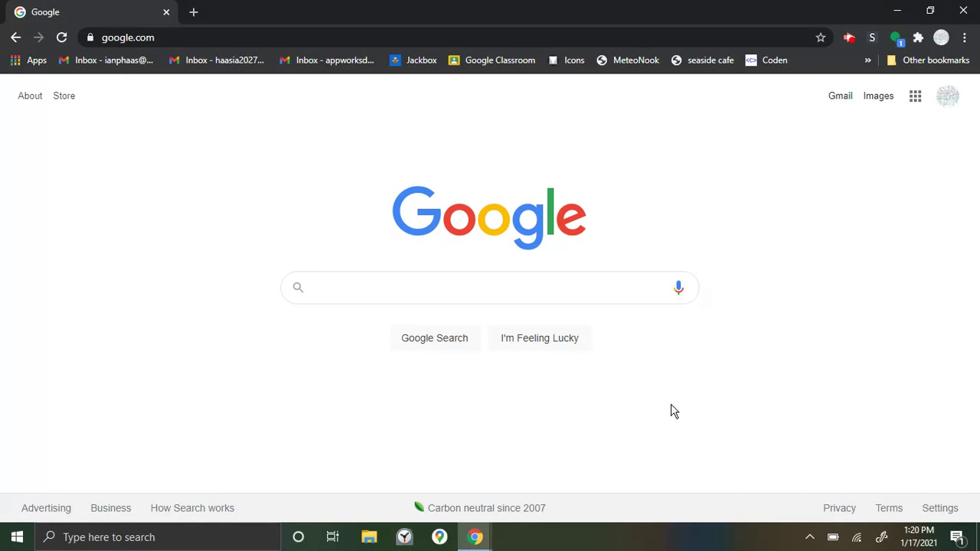
Step: Go to developer.android.com and open the site's Android Studio download page
click(542, 34)
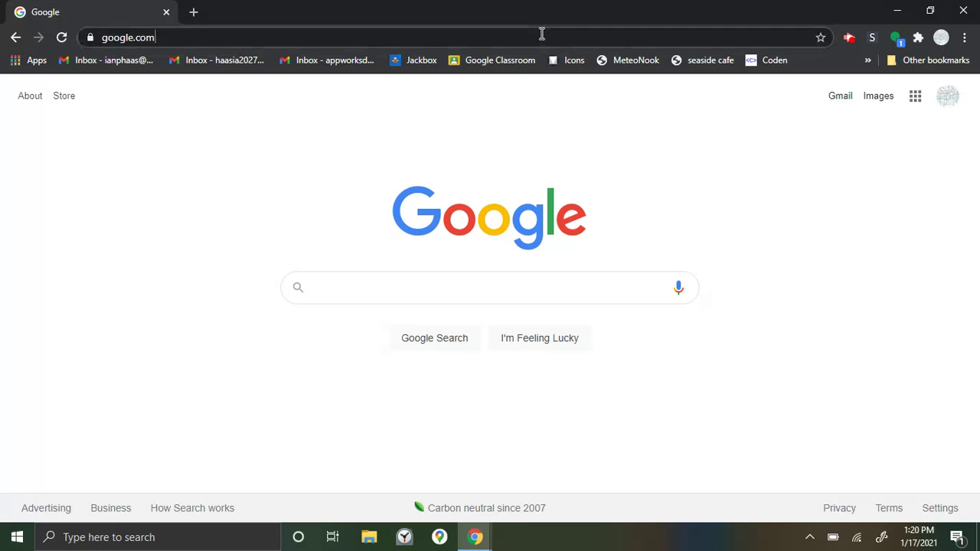
text(developer.android)
key(Return)
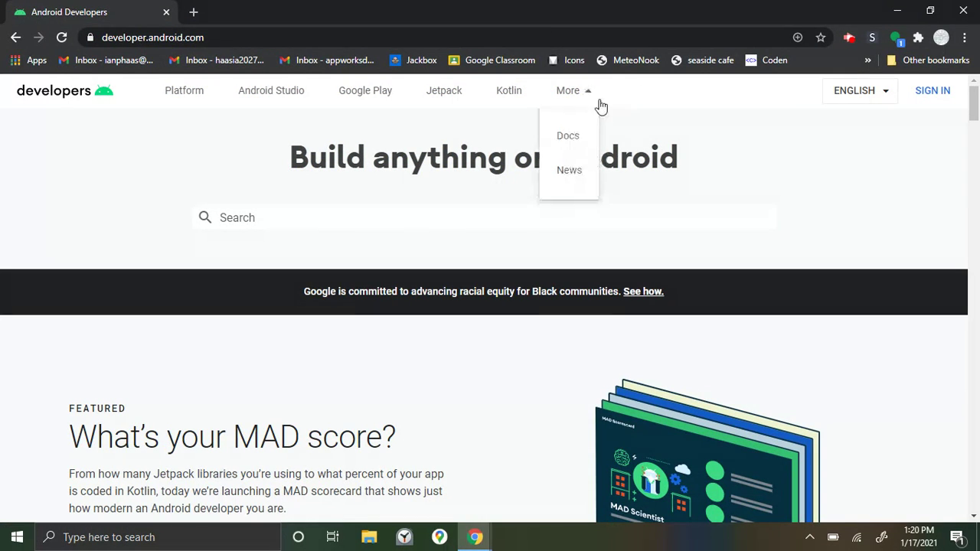
click(275, 103)
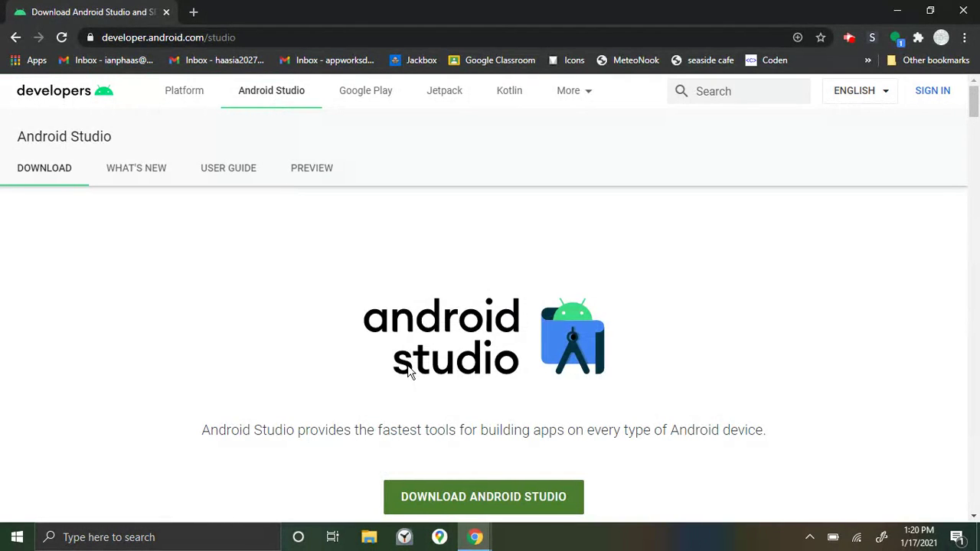
Step: Download the Android Studio 4.1.1 installer for 64-bit Windows, agreeing to the terms and conditions
scroll(409, 372, down, 2)
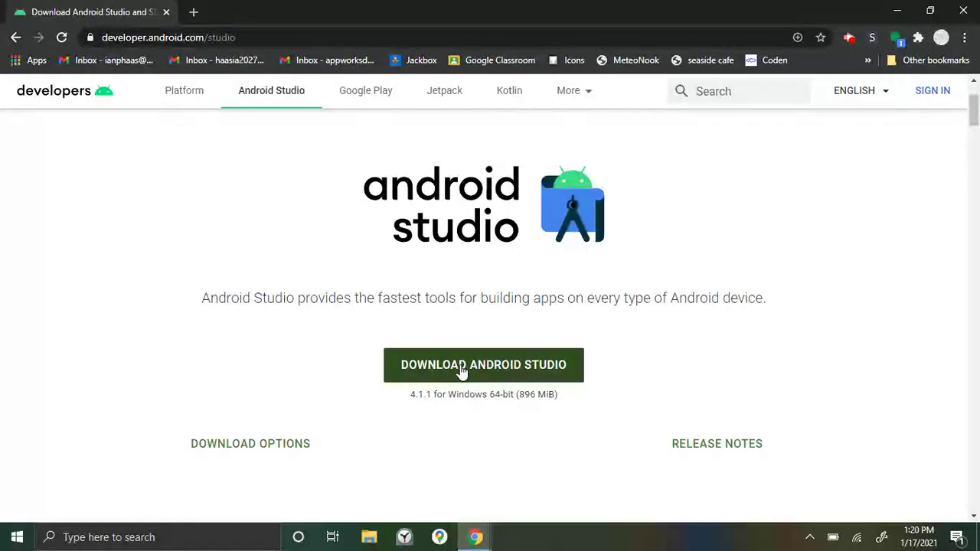
drag(406, 396, 474, 413)
click(410, 403)
scroll(420, 429, down, 2)
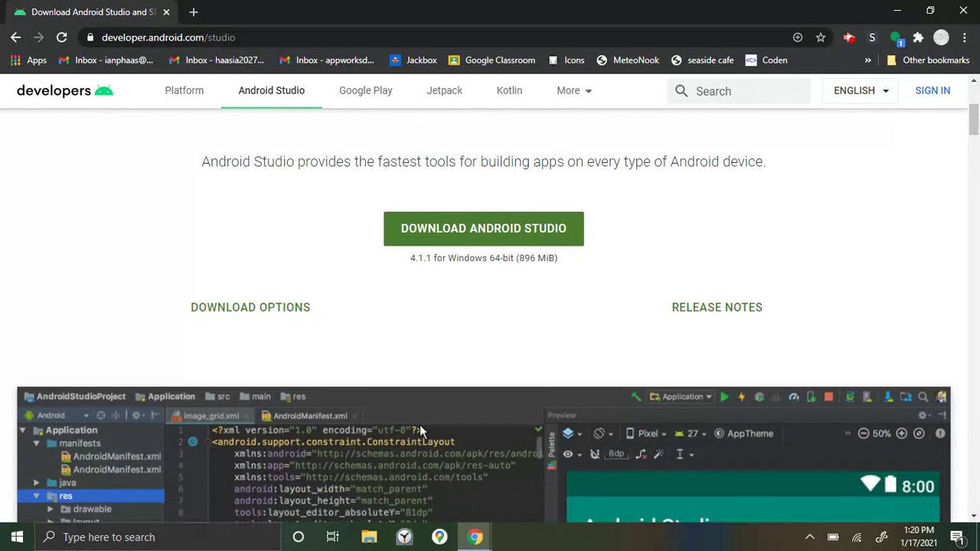
scroll(420, 430, up, 1)
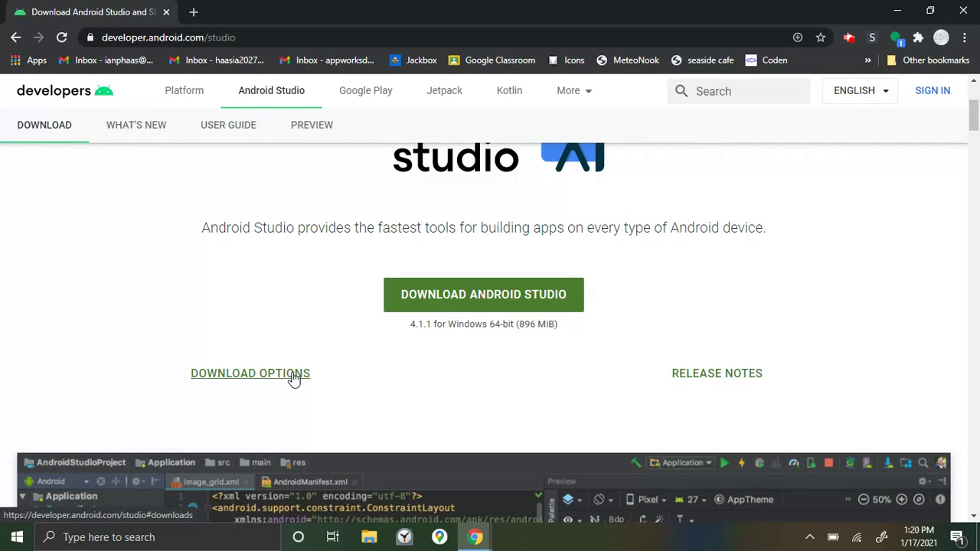
scroll(323, 277, up, 1)
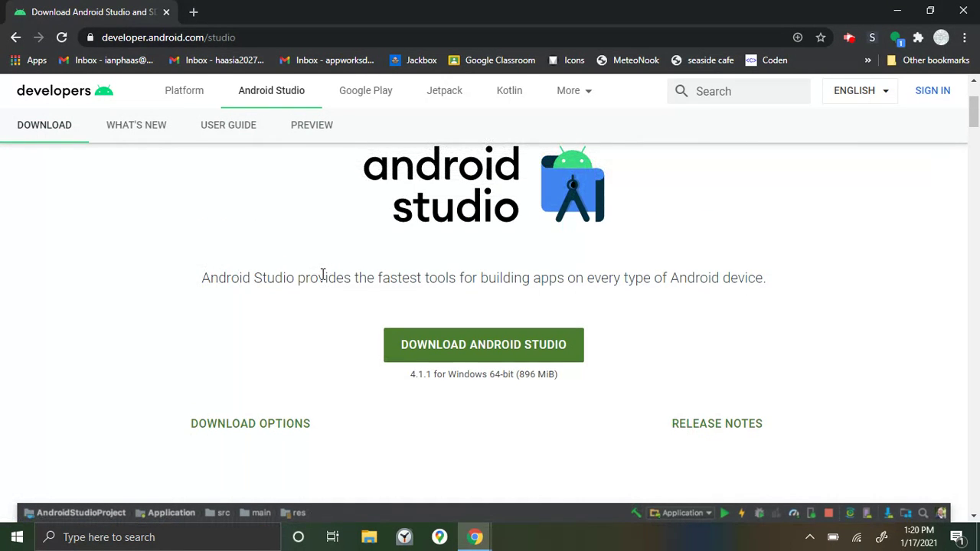
click(452, 344)
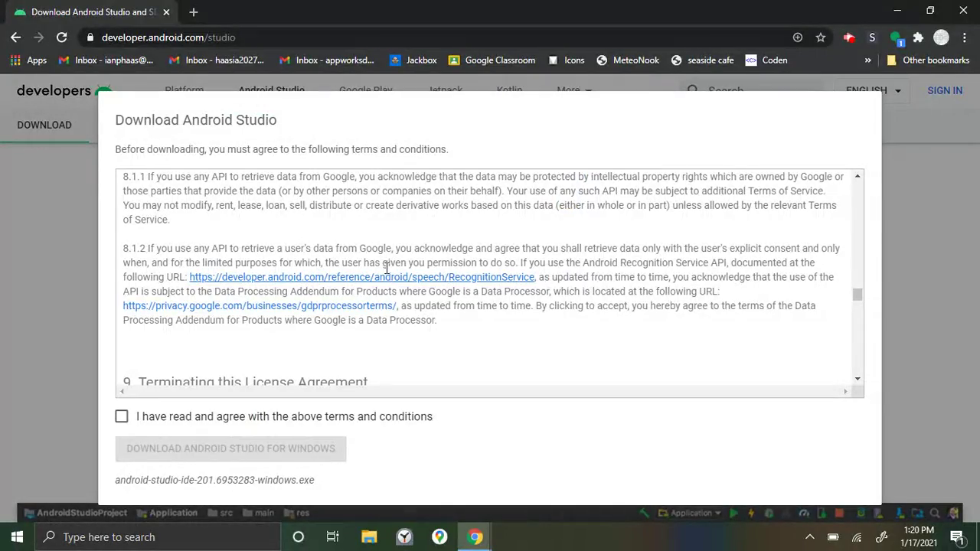
scroll(387, 340, down, 1)
scroll(386, 340, up, 10)
scroll(387, 340, down, 10)
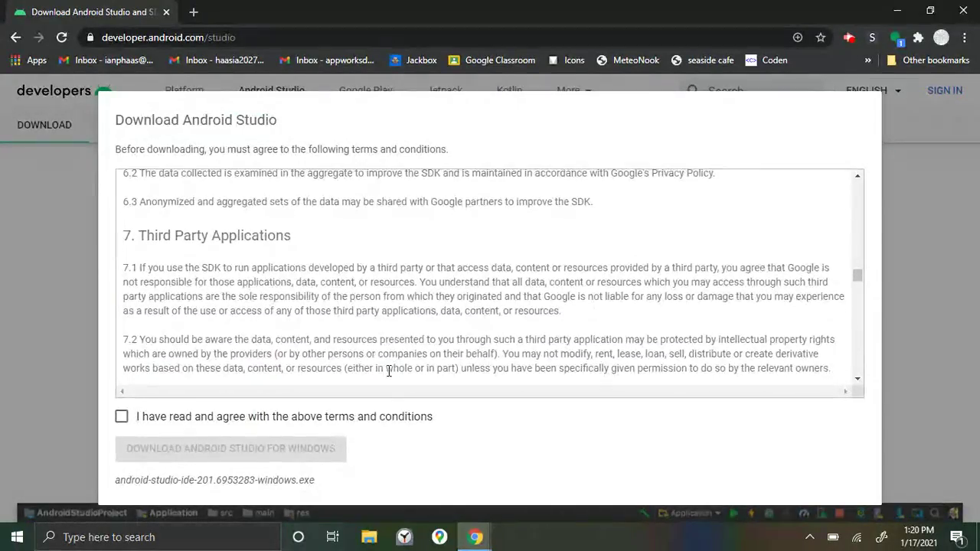
click(391, 424)
click(341, 454)
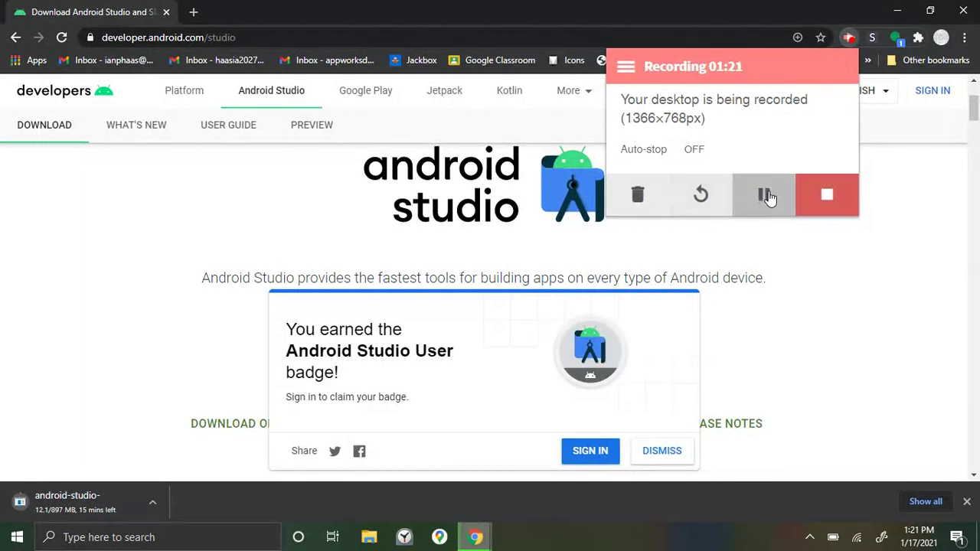
click(770, 197)
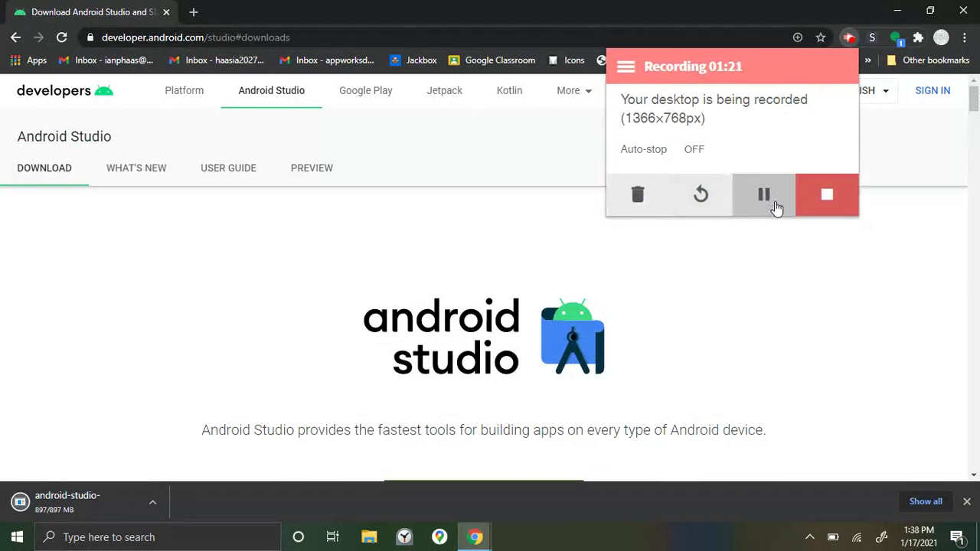
click(837, 331)
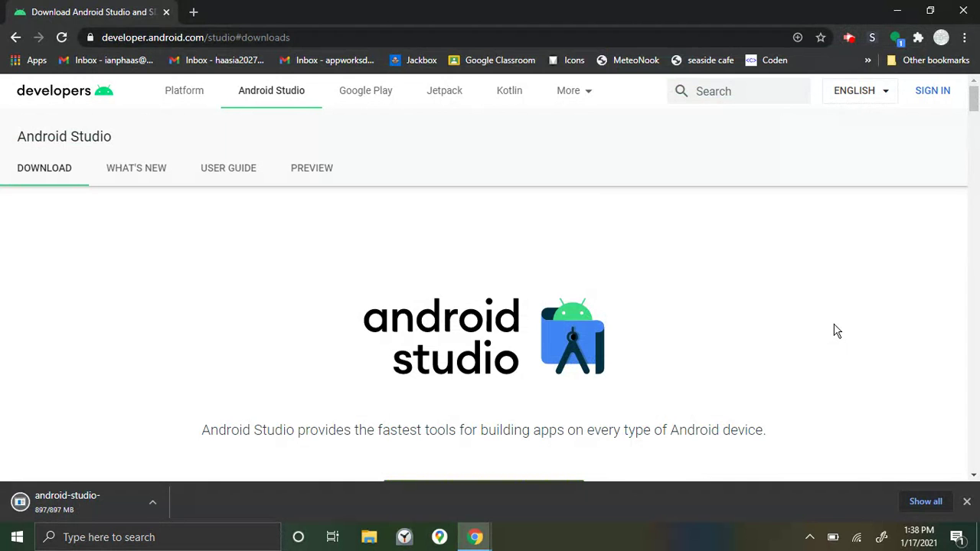
Step: Run the downloaded installer and install Android Studio with Android Virtual Device in C:\Program Files\Android\Android Studio, using the Android Studio Start Menu folder
click(101, 504)
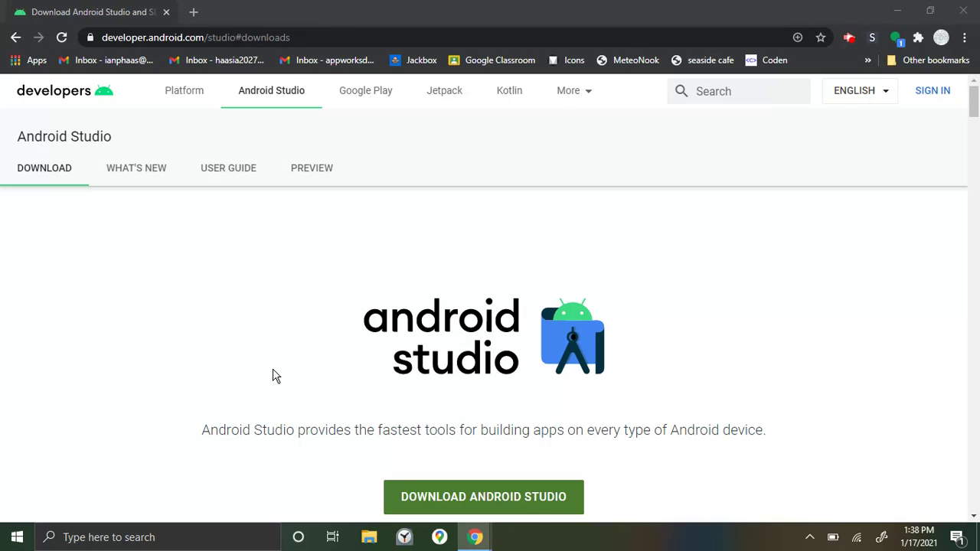
click(274, 375)
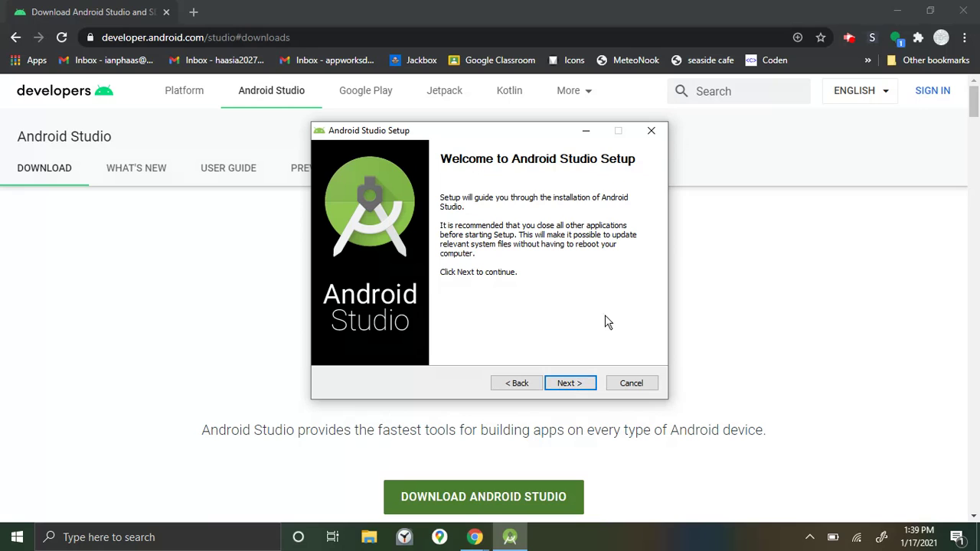
click(575, 386)
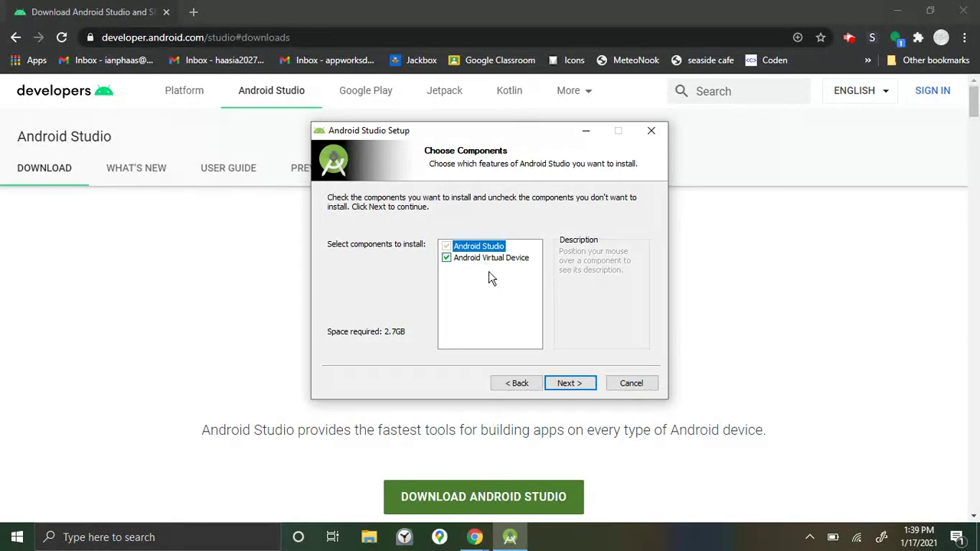
click(571, 386)
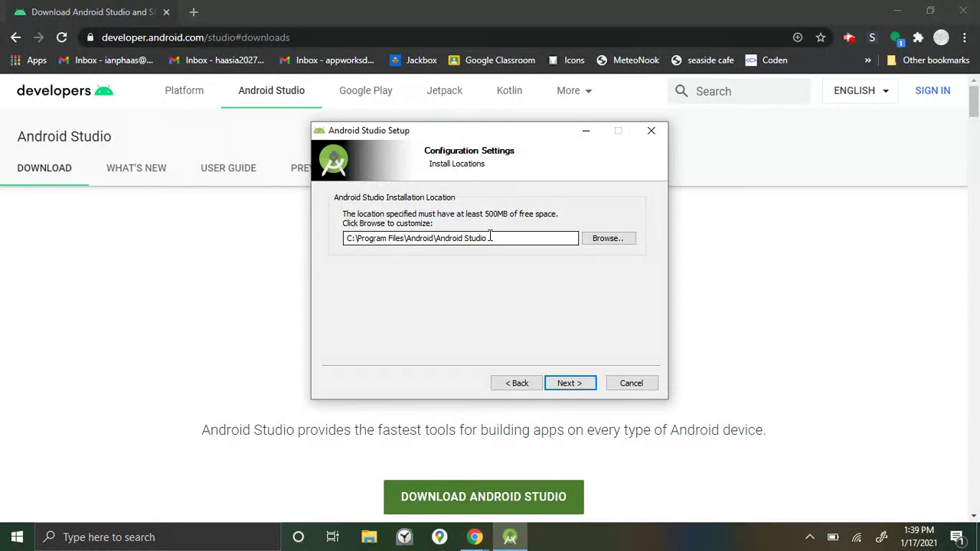
drag(490, 238, 337, 238)
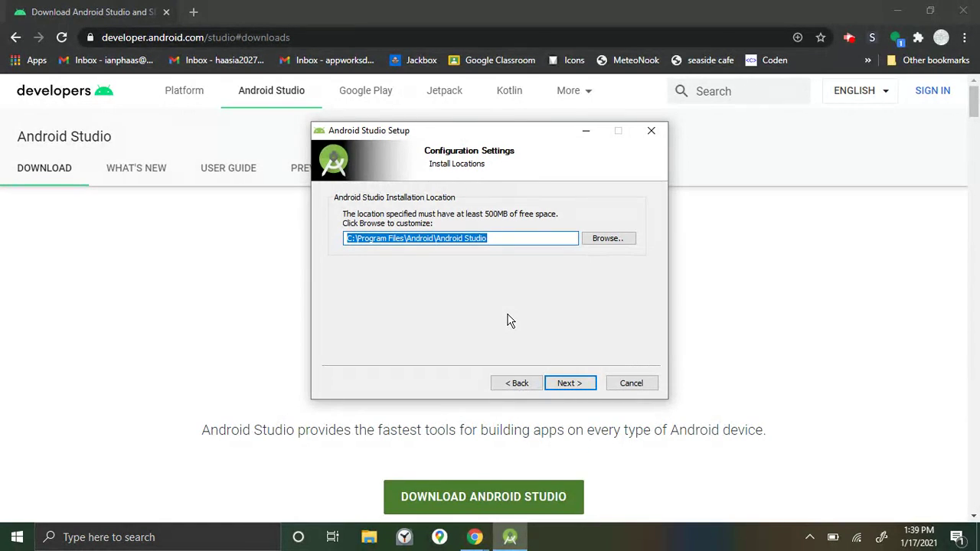
click(570, 384)
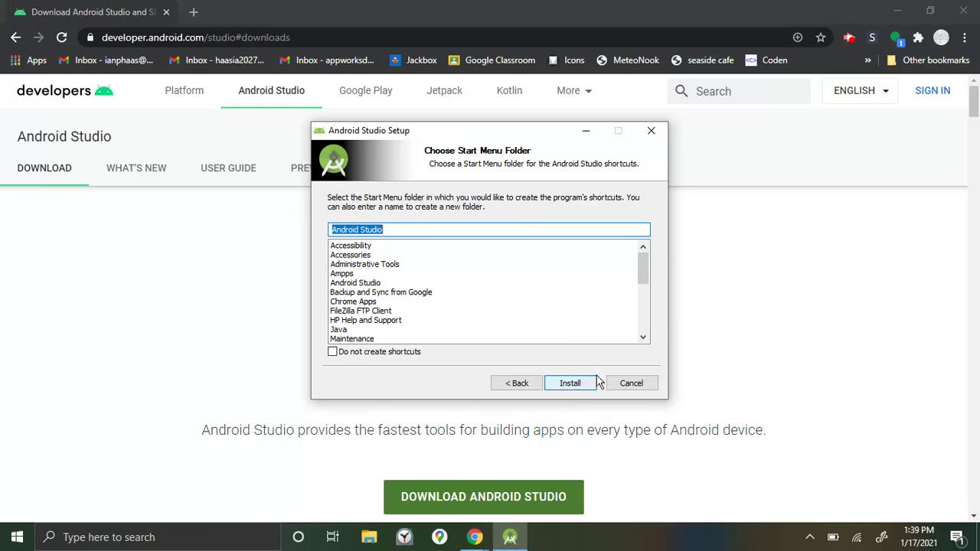
click(569, 387)
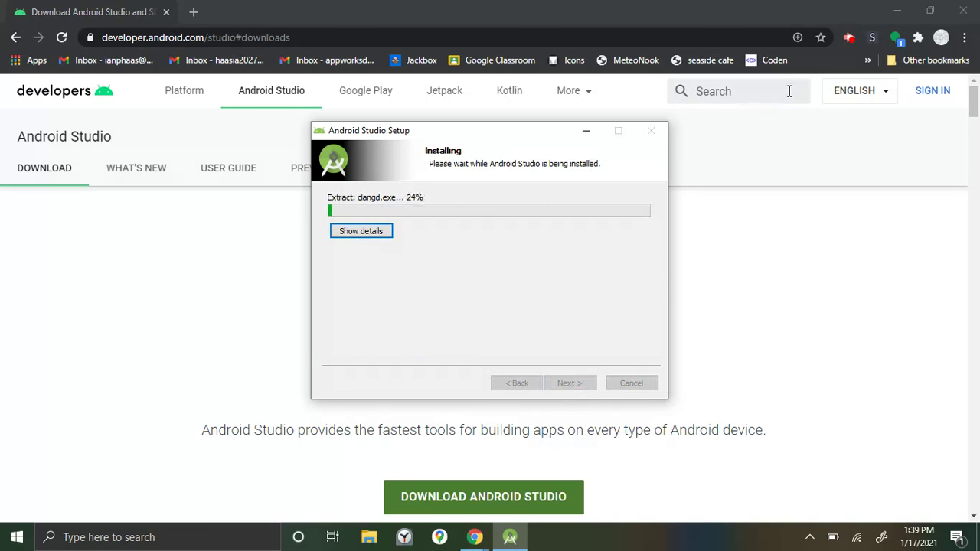
click(853, 39)
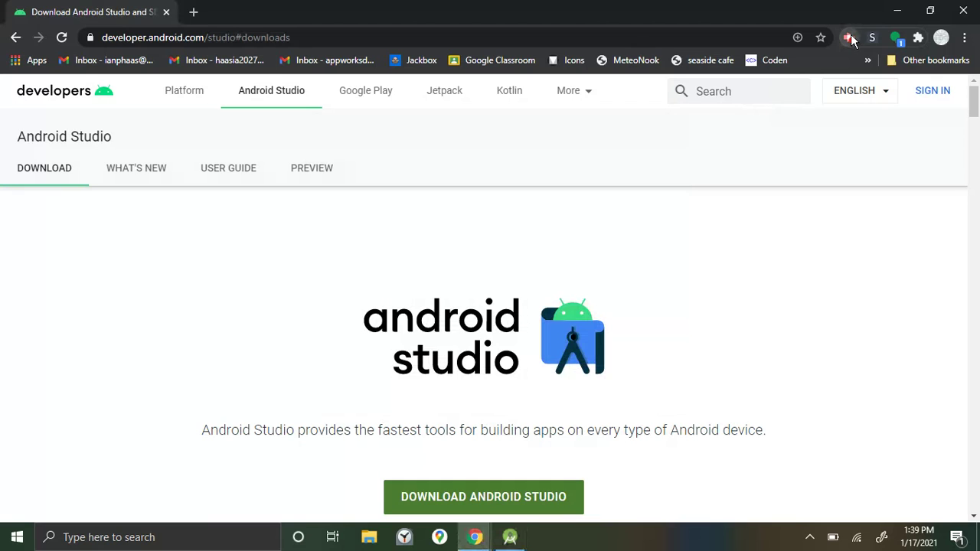
click(850, 38)
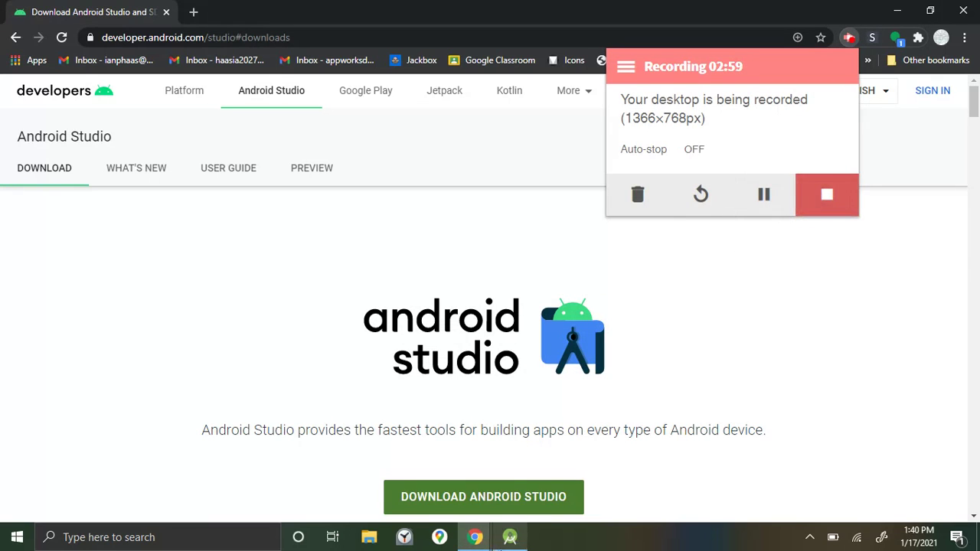
click(506, 540)
click(748, 340)
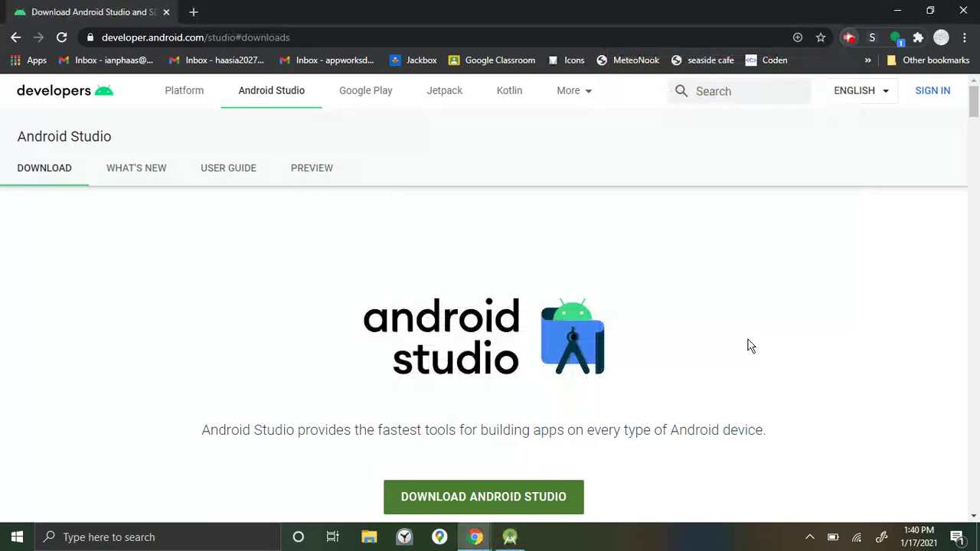
Step: Finish the Android Studio setup with Start Android Studio enabled and cancel loading the Check project
click(511, 538)
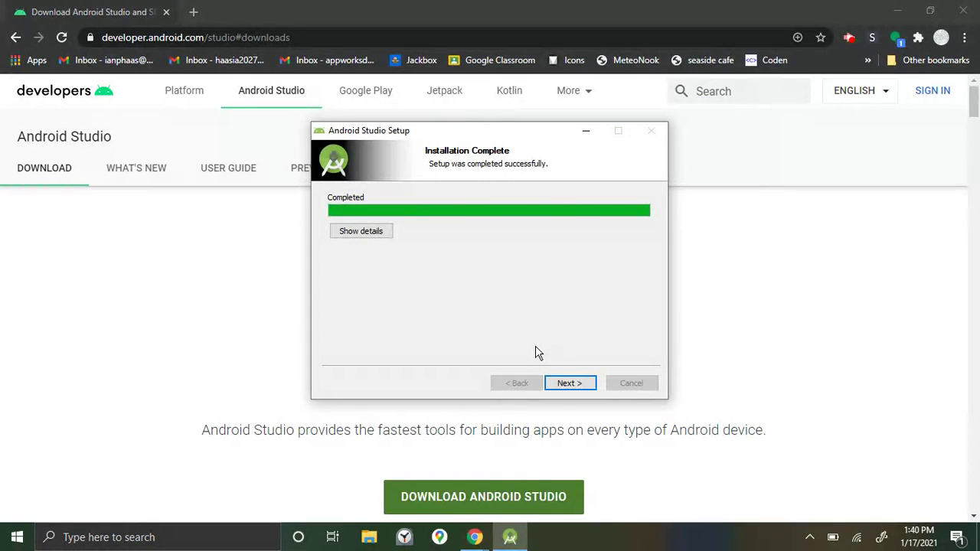
click(571, 384)
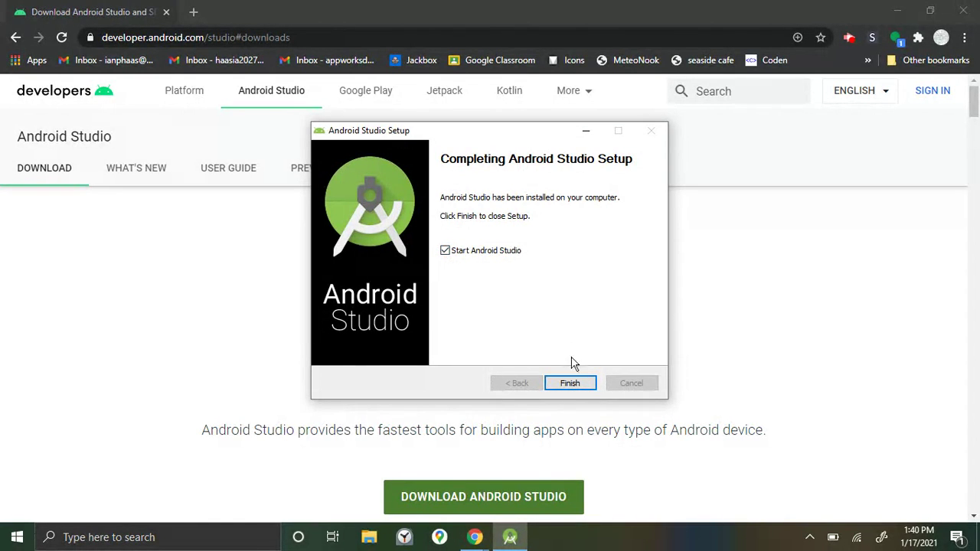
click(569, 384)
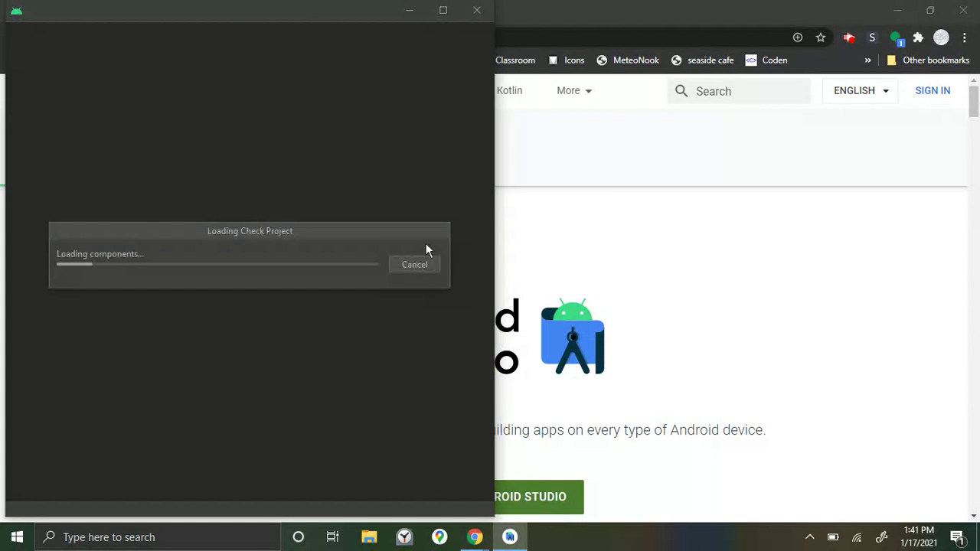
click(413, 264)
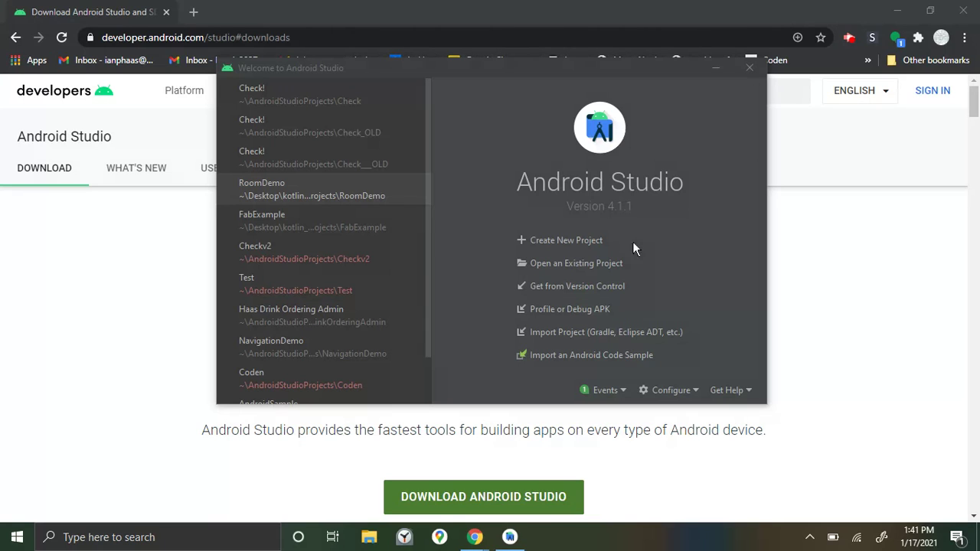
Step: In the SDK Manager, select the Android 11.0 (R) and Android 10.0 (Q) platforms and start installing their components
click(667, 390)
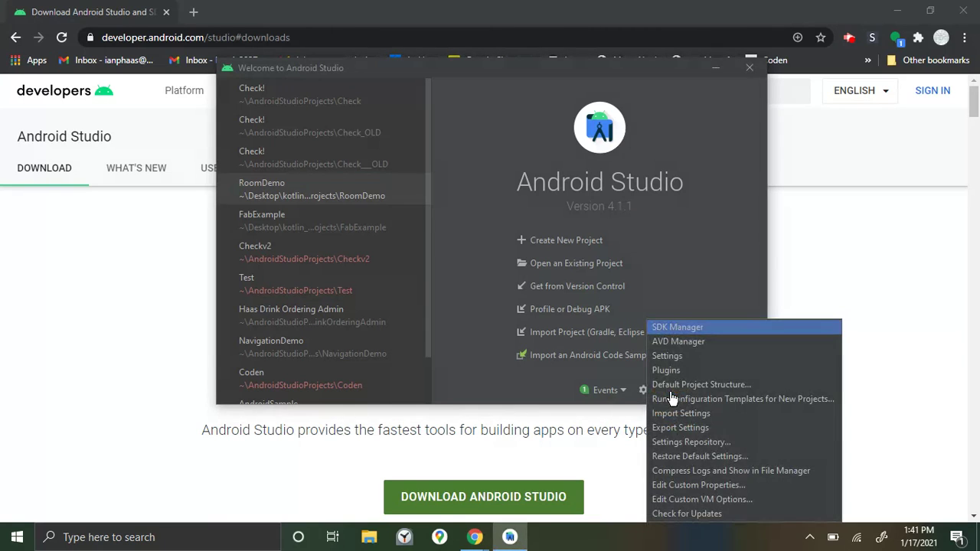
click(659, 330)
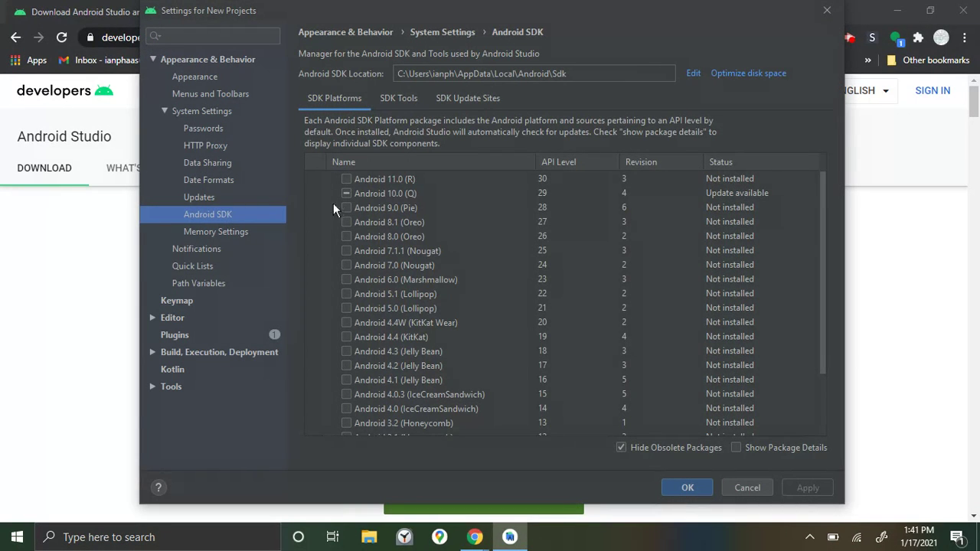
click(345, 179)
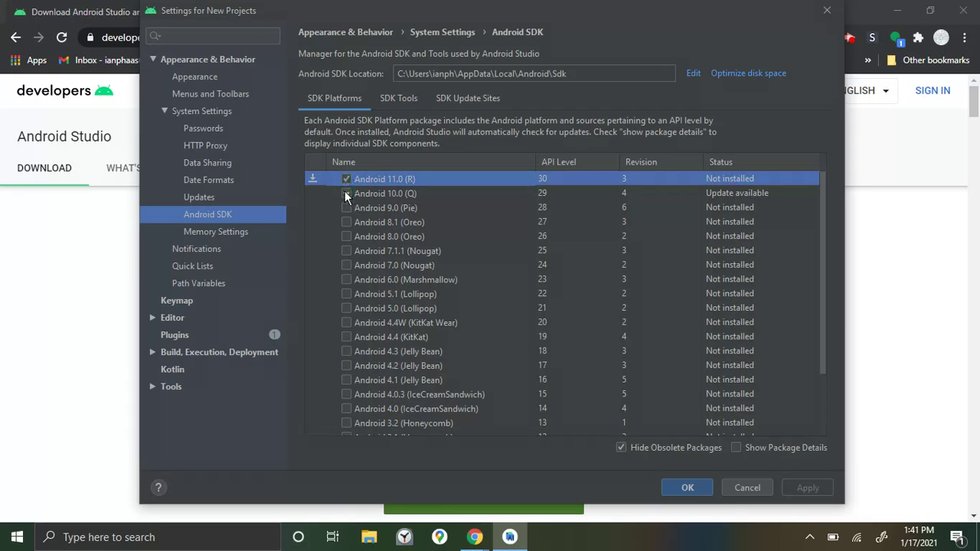
click(345, 194)
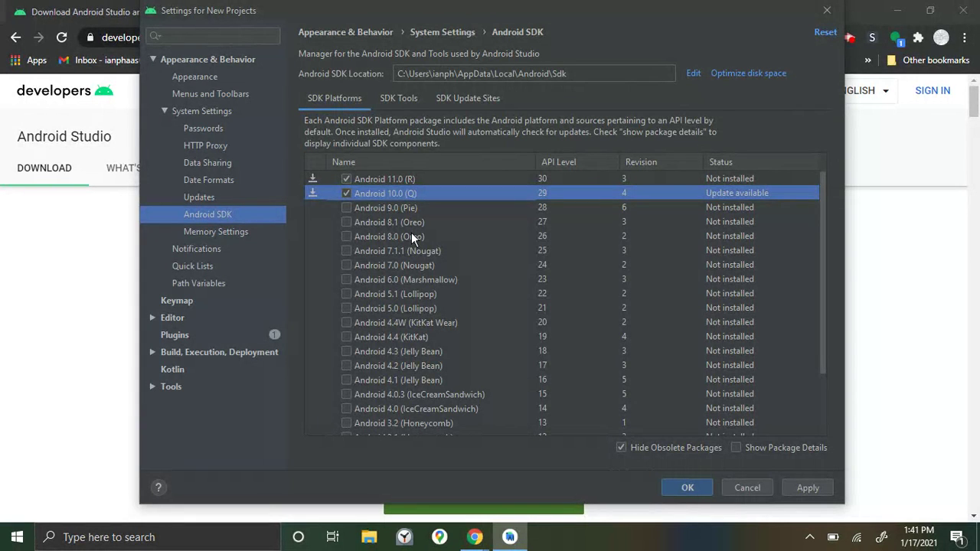
click(807, 489)
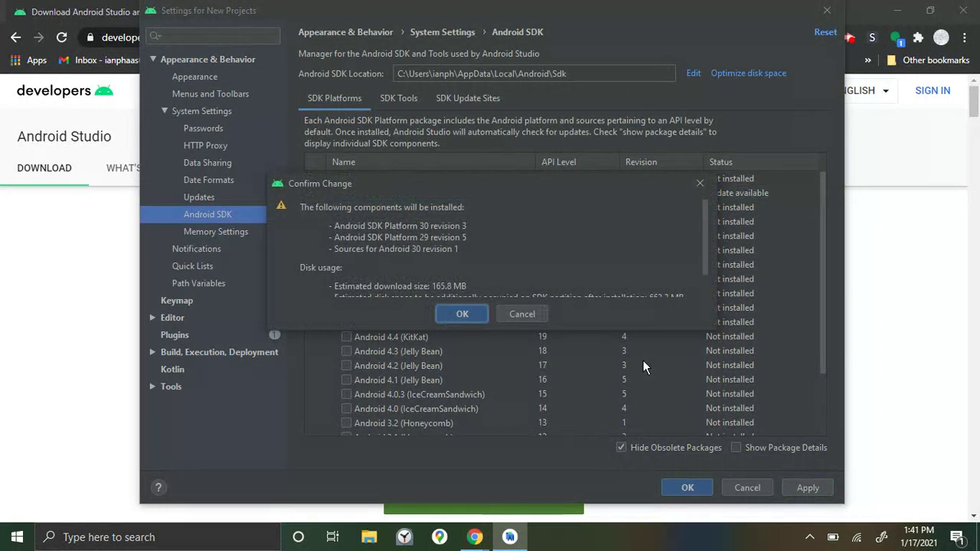
scroll(579, 245, down, 1)
scroll(580, 245, up, 1)
click(461, 314)
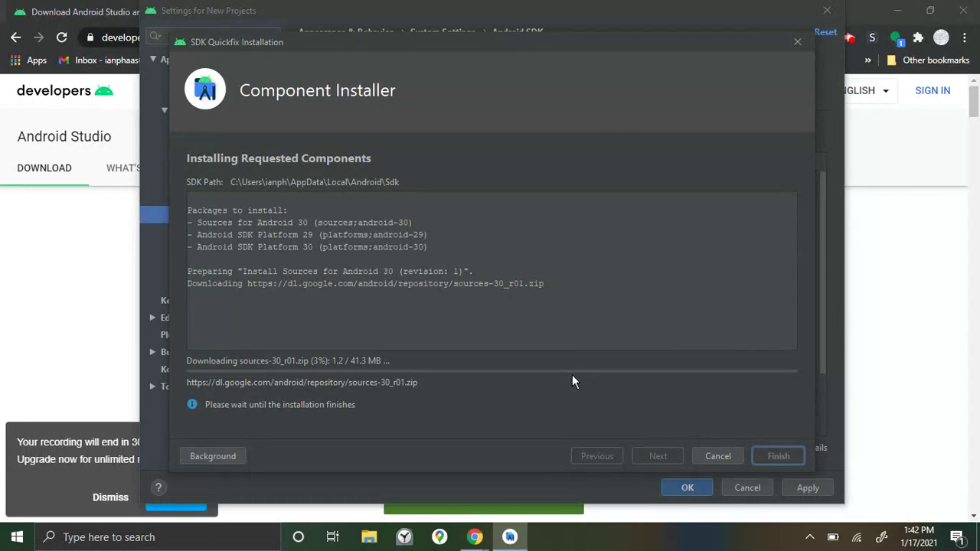
click(114, 475)
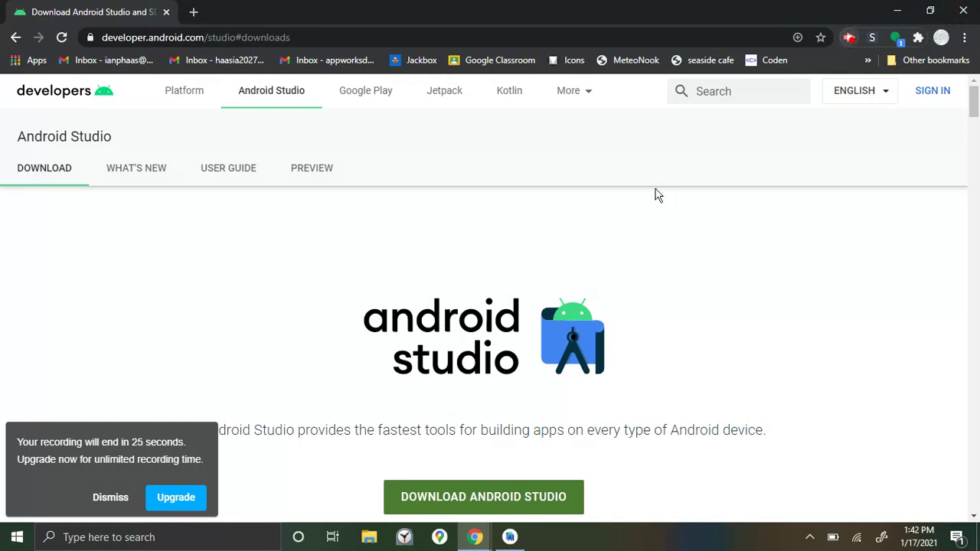
click(110, 499)
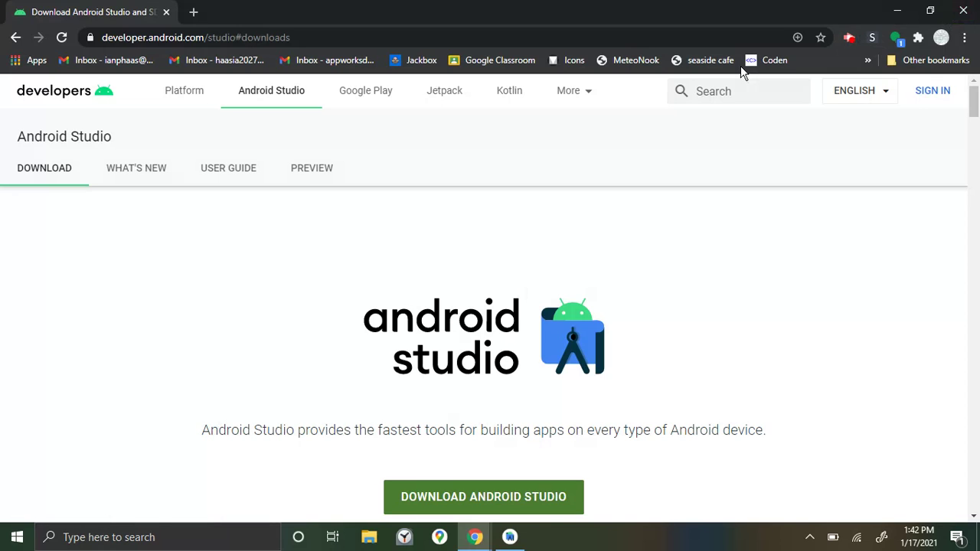